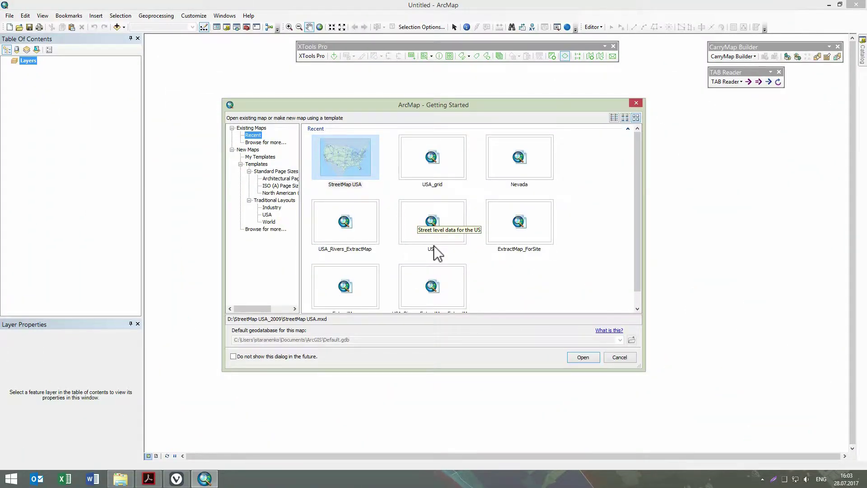
# Step: Open the StreetMap USA map document from the Getting Started recent list
pyautogui.doubleClick(343, 159)
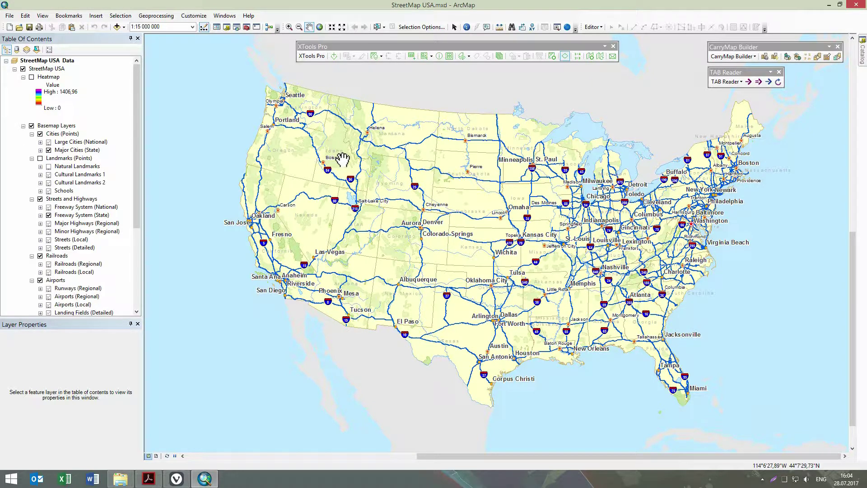
pyautogui.moveTo(136, 154)
pyautogui.mouseDown()
pyautogui.moveTo(129, 232)
pyautogui.moveTo(137, 161)
pyautogui.mouseUp()
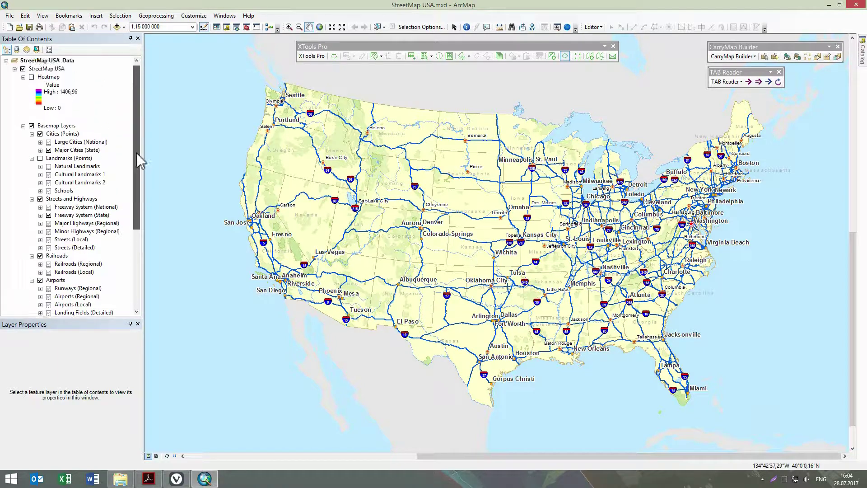
pyautogui.click(48, 77)
pyautogui.click(31, 77)
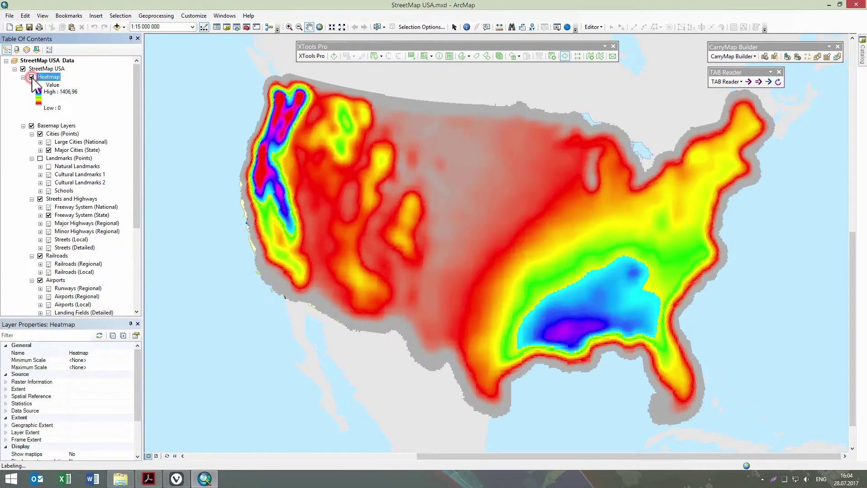
pyautogui.click(32, 77)
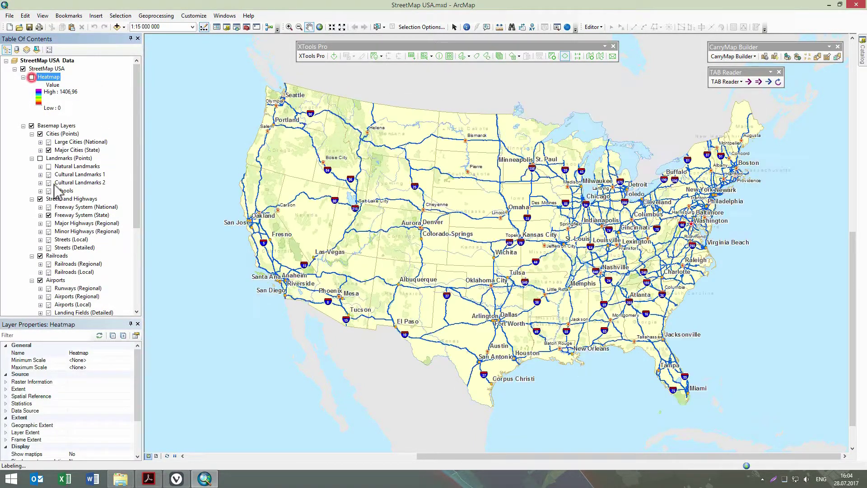
pyautogui.click(72, 304)
pyautogui.click(345, 56)
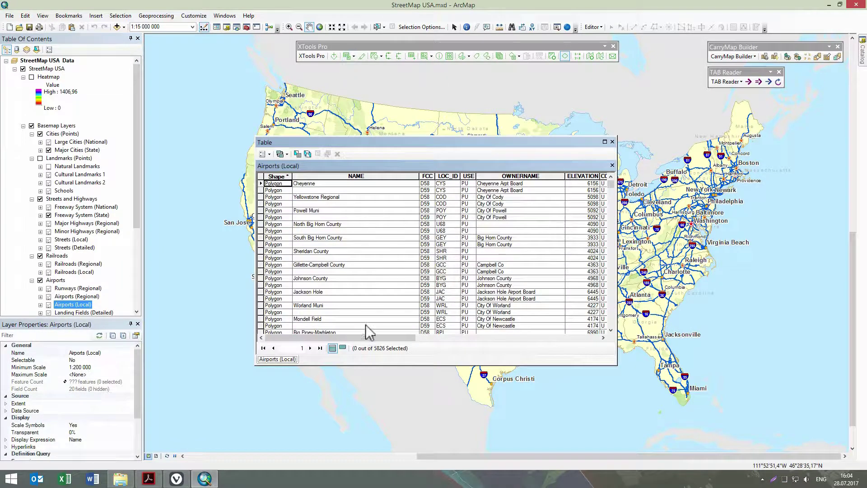
pyautogui.moveTo(367, 337); pyautogui.dragTo(550, 338)
pyautogui.click(544, 176)
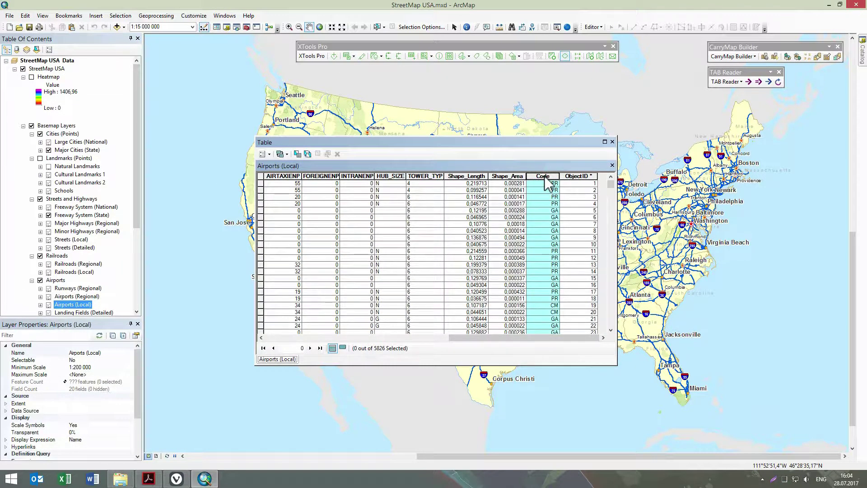
pyautogui.click(612, 141)
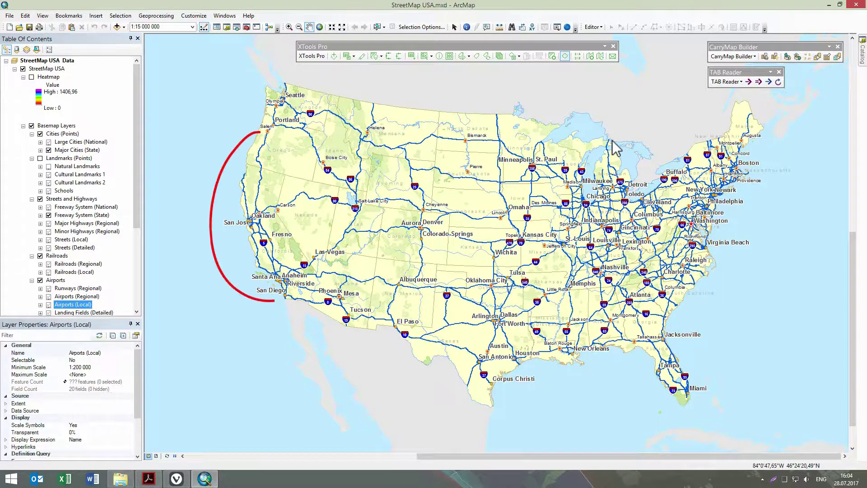
# Step: Select the California feature on the US map and show the XTools Pro tool list
pyautogui.click(377, 27)
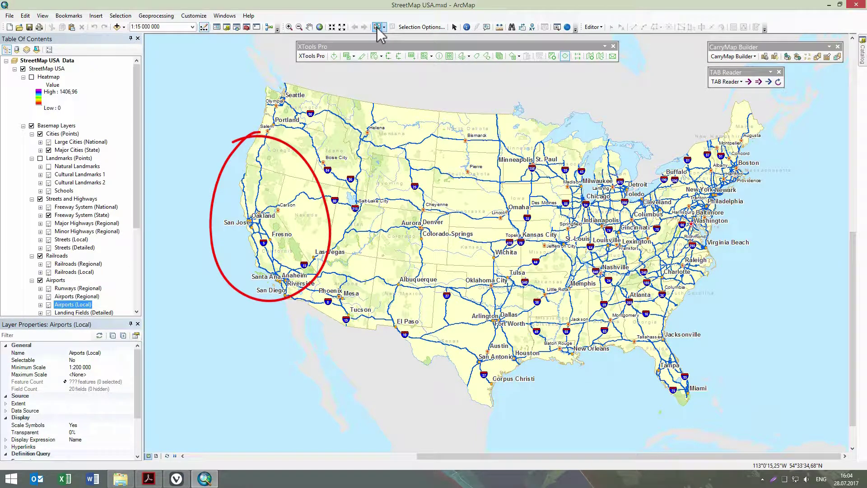
pyautogui.click(275, 228)
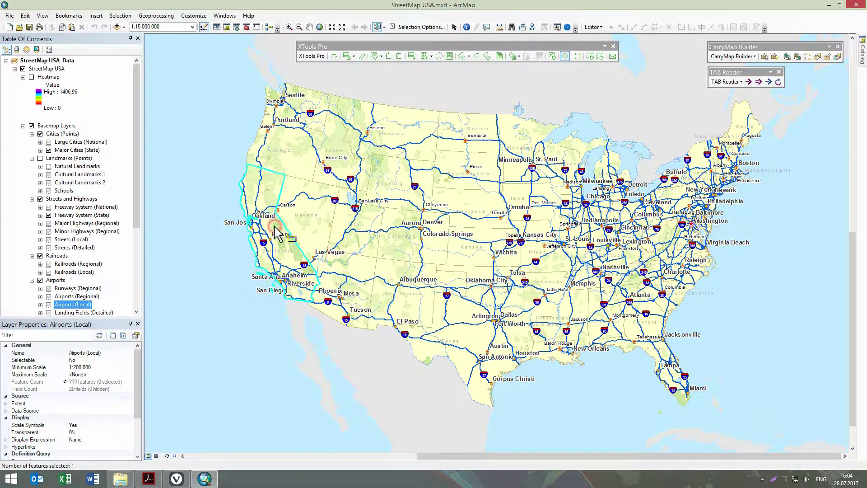
pyautogui.click(311, 57)
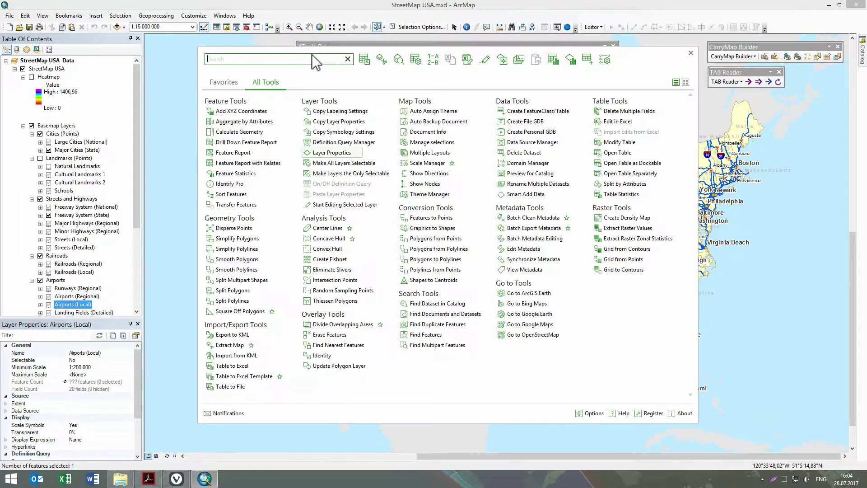
# Step: Launch XTools Pro Extract Map with All layers as input features
pyautogui.click(229, 344)
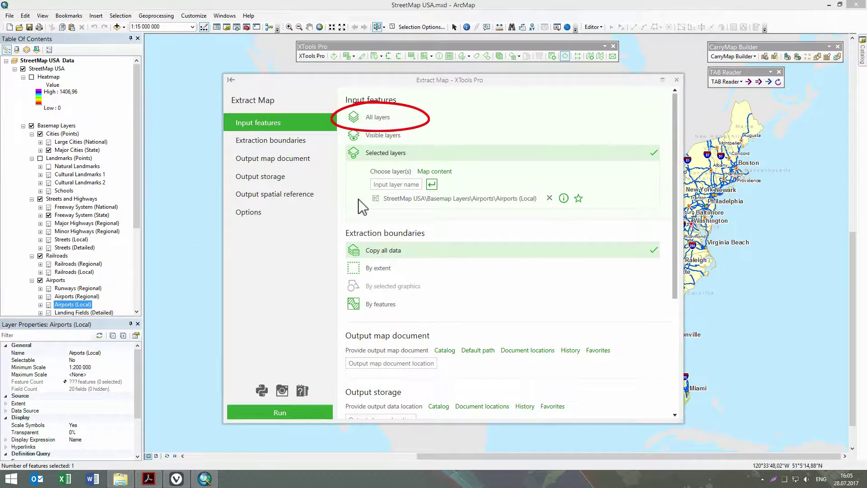
pyautogui.click(368, 118)
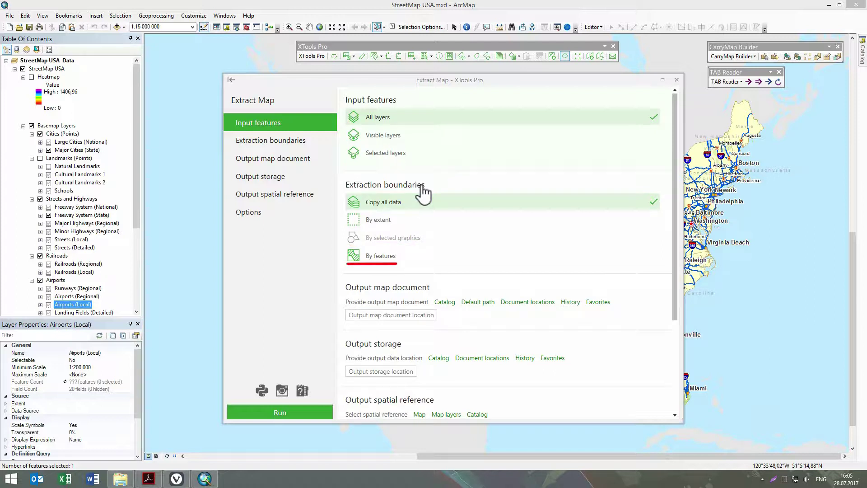
# Step: Set the extraction boundary to the selected feature of the States (State) layer
pyautogui.click(407, 256)
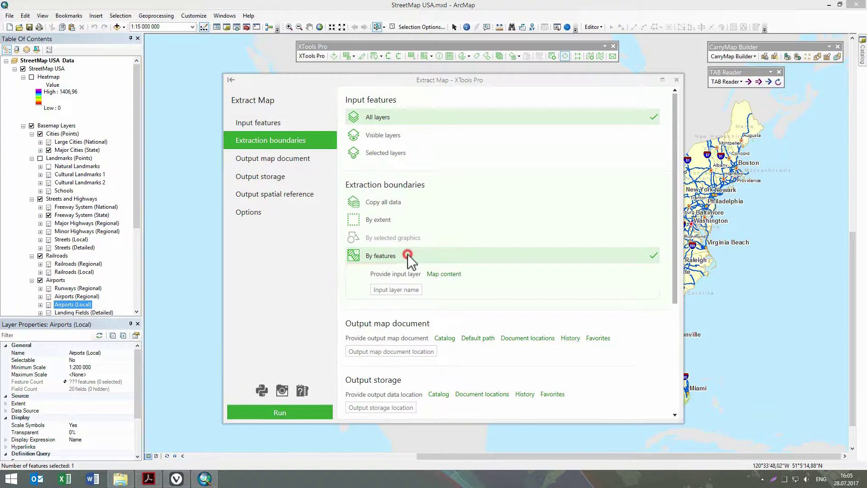
pyautogui.click(438, 274)
pyautogui.scroll(-5, 516, 170)
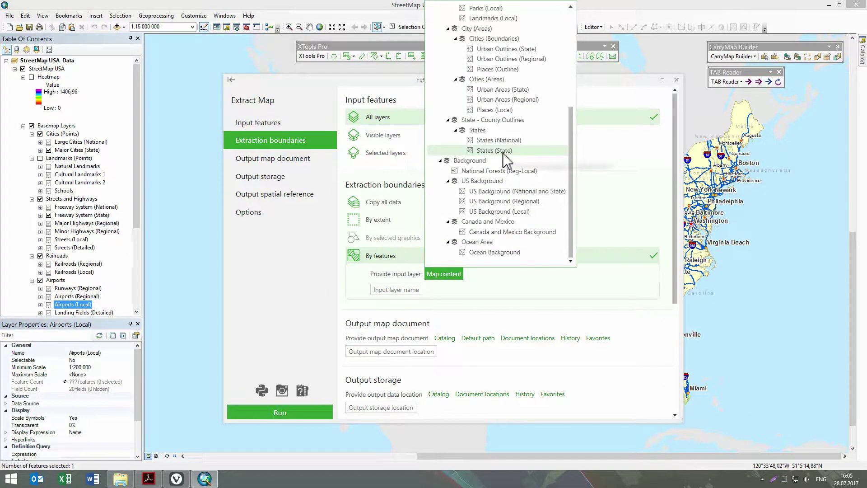
pyautogui.click(506, 150)
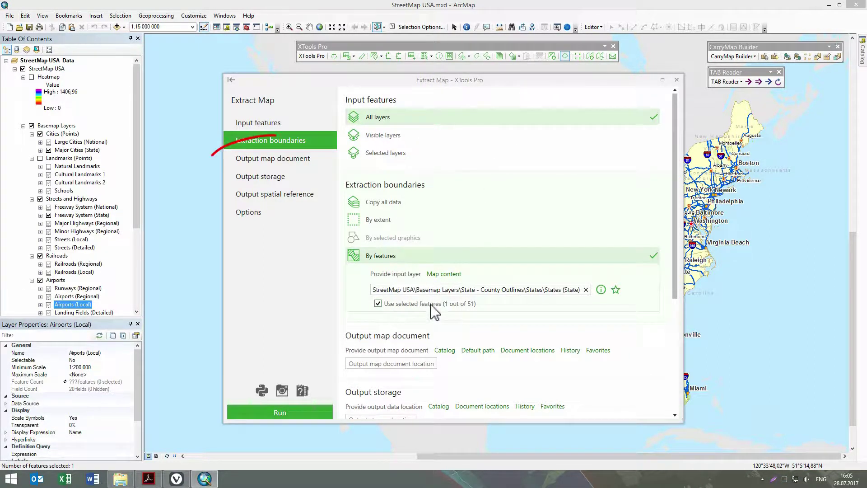
# Step: Browse the output map document location to DATA (D:) > GIS-DATA > ExtractedUSA
pyautogui.click(282, 164)
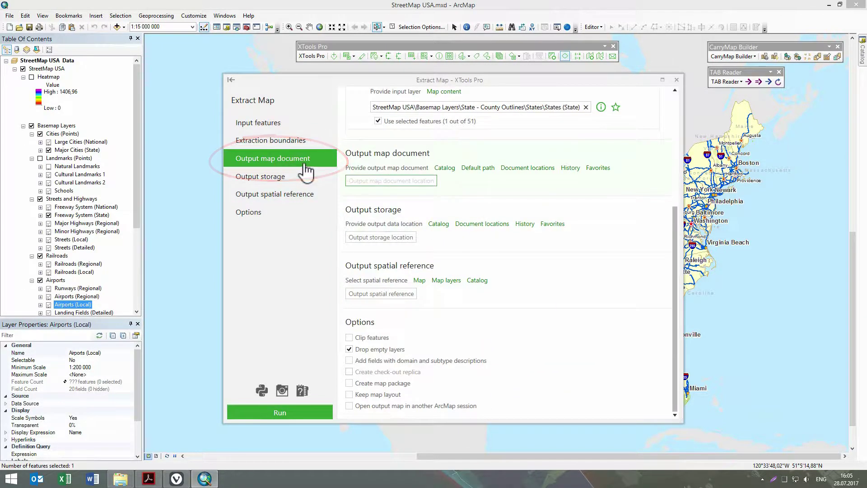
pyautogui.click(443, 167)
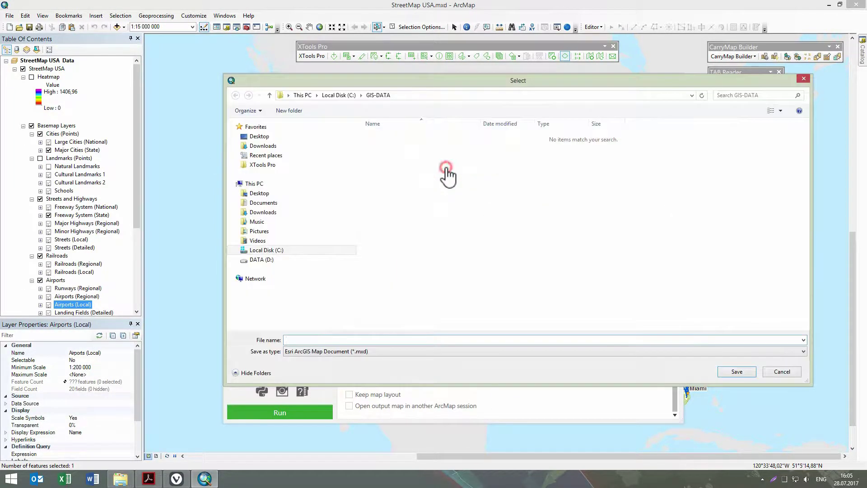
pyautogui.click(339, 94)
pyautogui.click(302, 95)
pyautogui.doubleClick(511, 210)
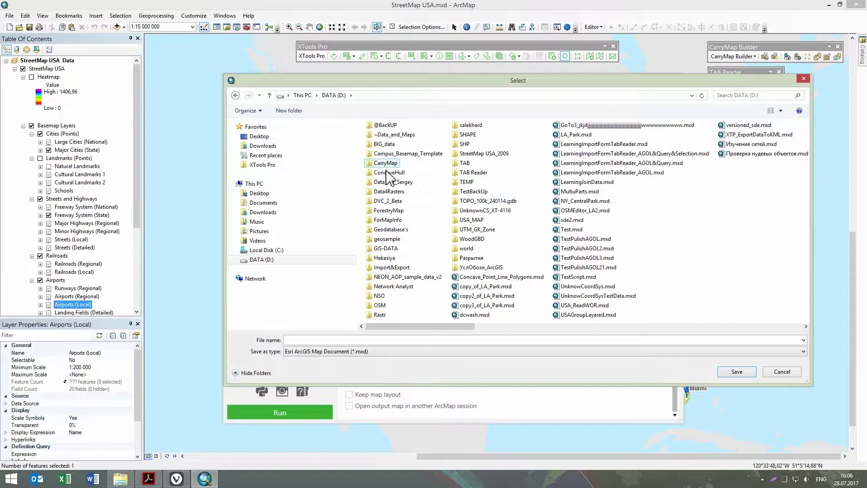
pyautogui.doubleClick(385, 248)
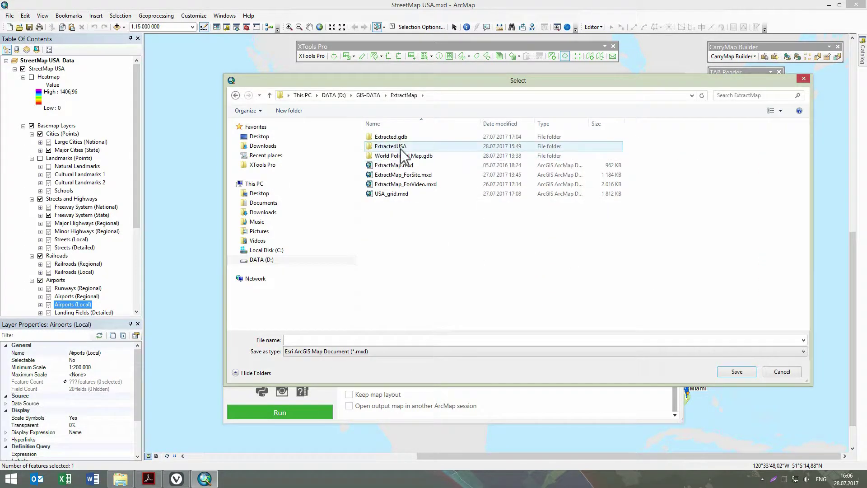
pyautogui.doubleClick(391, 146)
# Step: Name the output map document California and check California.gdb under Output storage
pyautogui.click(370, 338)
pyautogui.write('California')
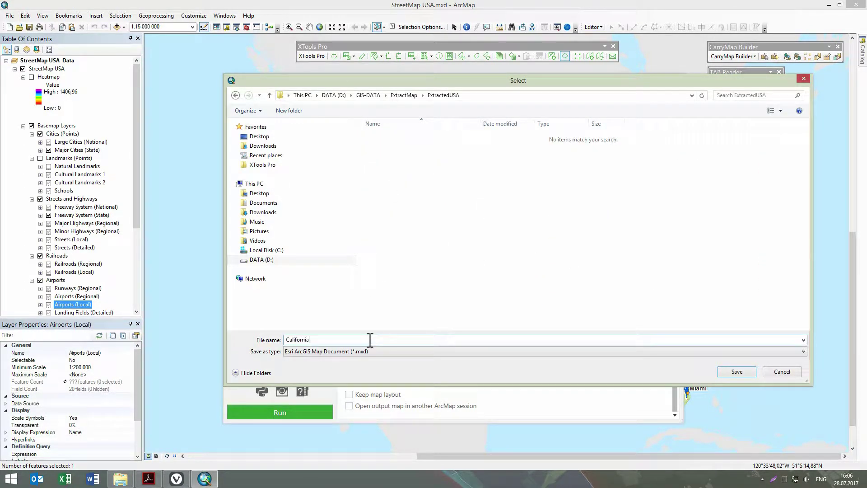
pyautogui.click(735, 372)
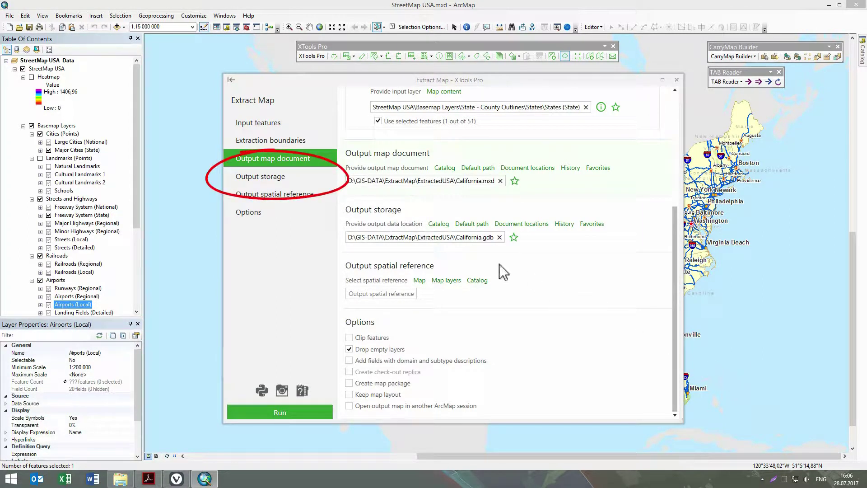
pyautogui.click(295, 185)
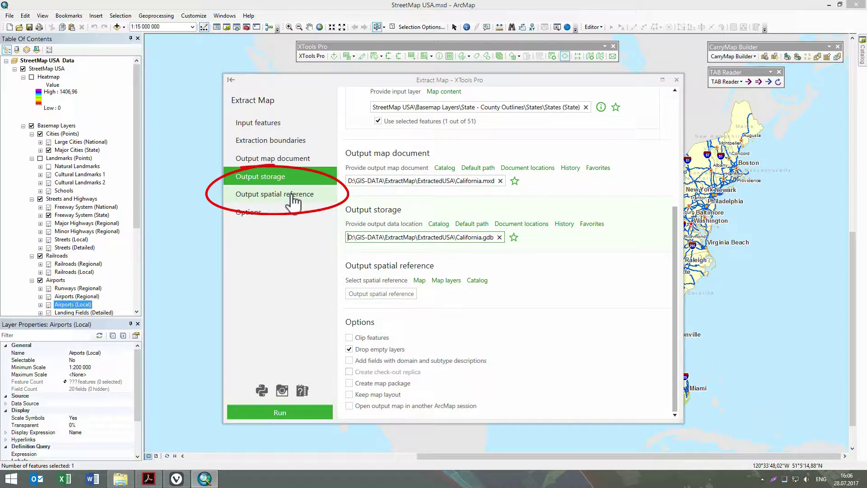
pyautogui.click(293, 195)
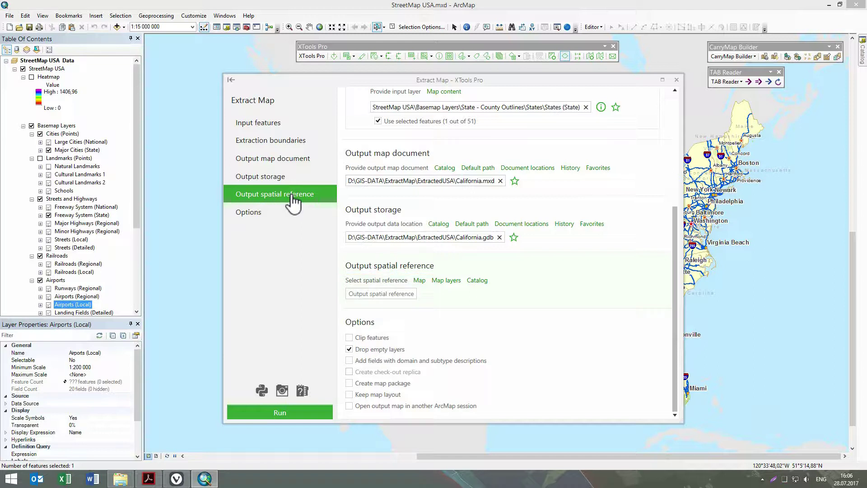
# Step: Enable Clip features, domain/subtype fields, map package, Keep map layout, separate session, and run Extract Map
pyautogui.click(290, 216)
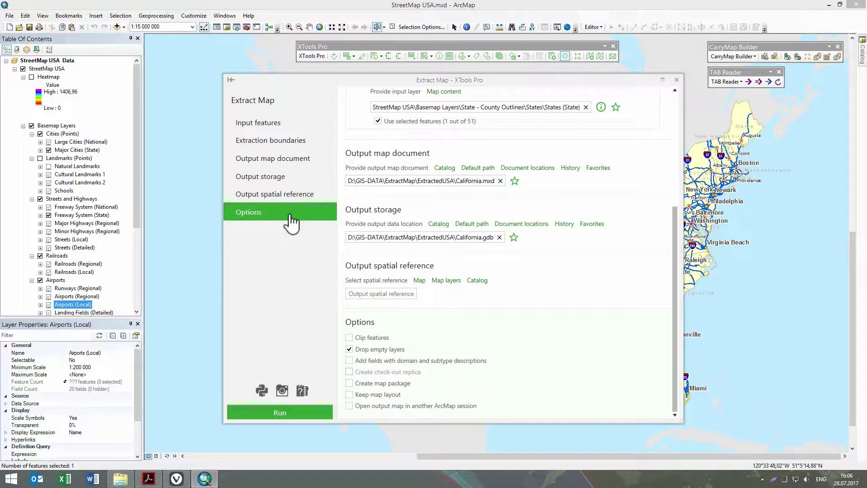
pyautogui.click(350, 339)
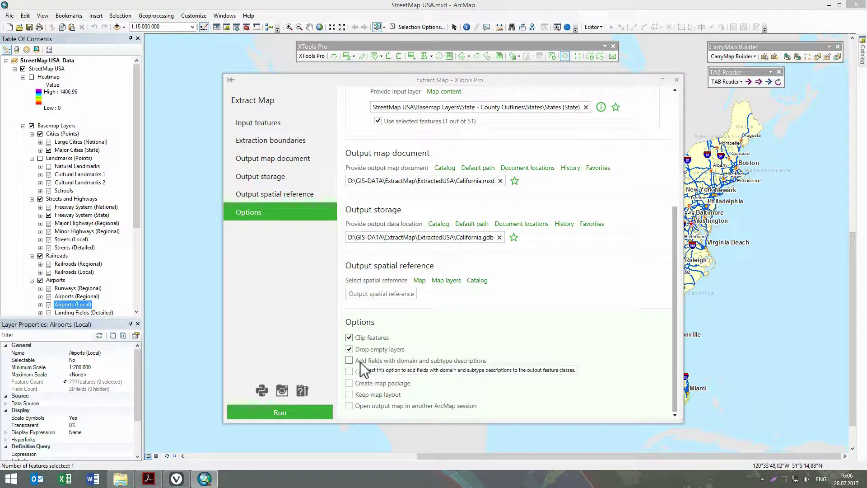
pyautogui.click(360, 362)
pyautogui.click(357, 384)
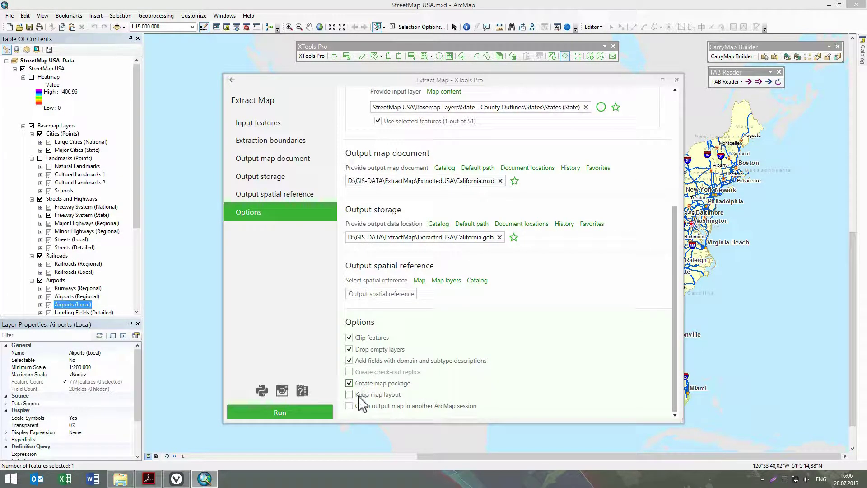
pyautogui.click(357, 394)
pyautogui.click(357, 407)
pyautogui.click(299, 413)
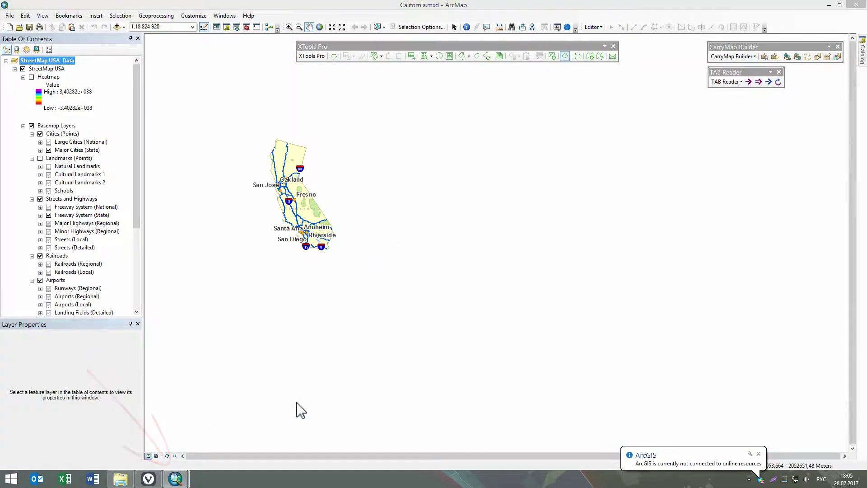
pyautogui.scroll(1, 279, 182)
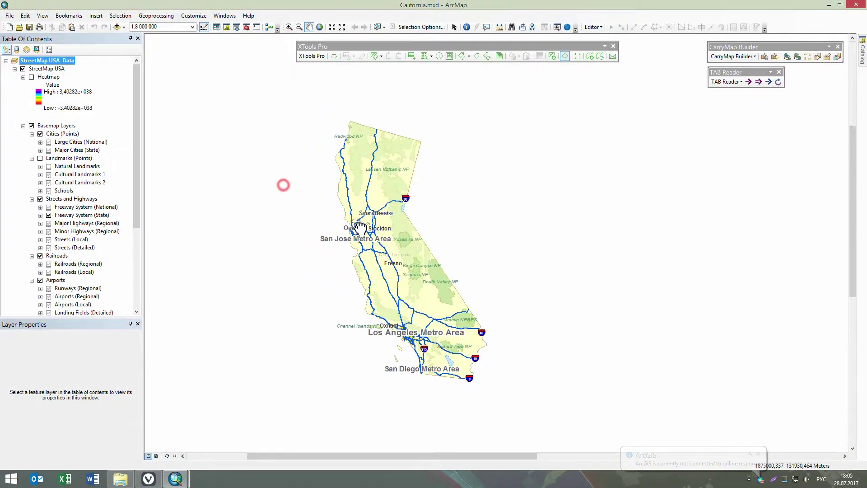
# Step: Display the Heatmap layer over California and select the Airports (Local) layer
pyautogui.click(48, 77)
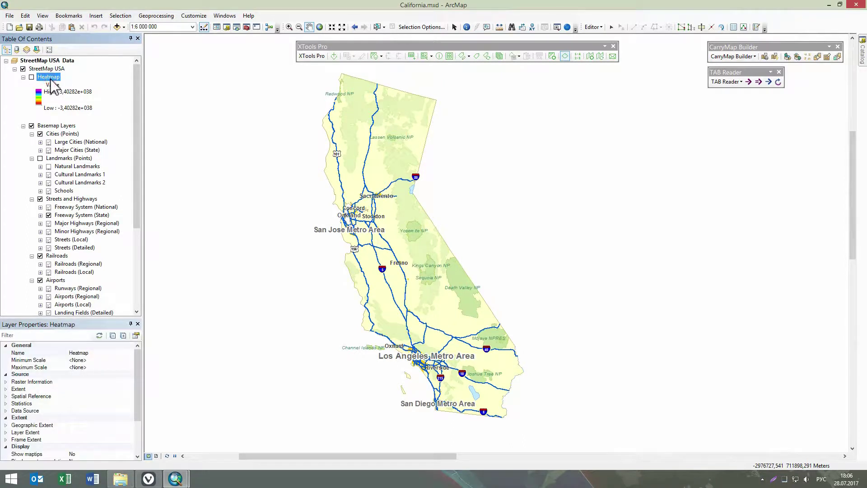
pyautogui.click(32, 77)
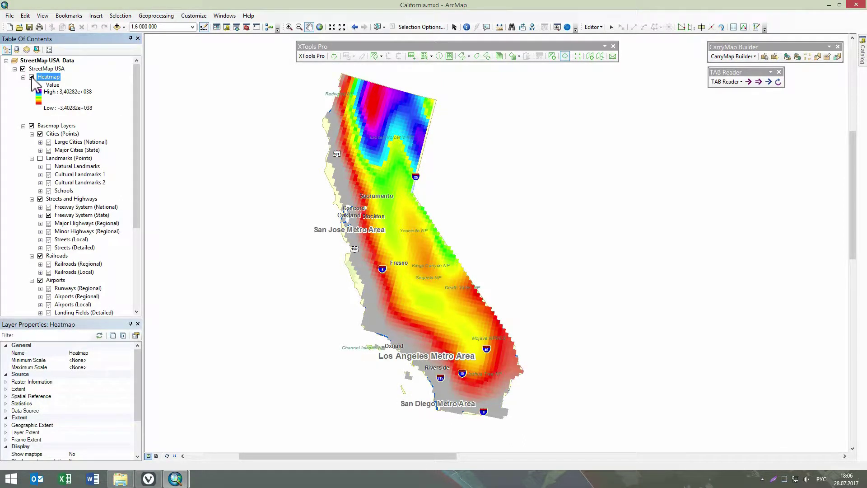
pyautogui.click(74, 305)
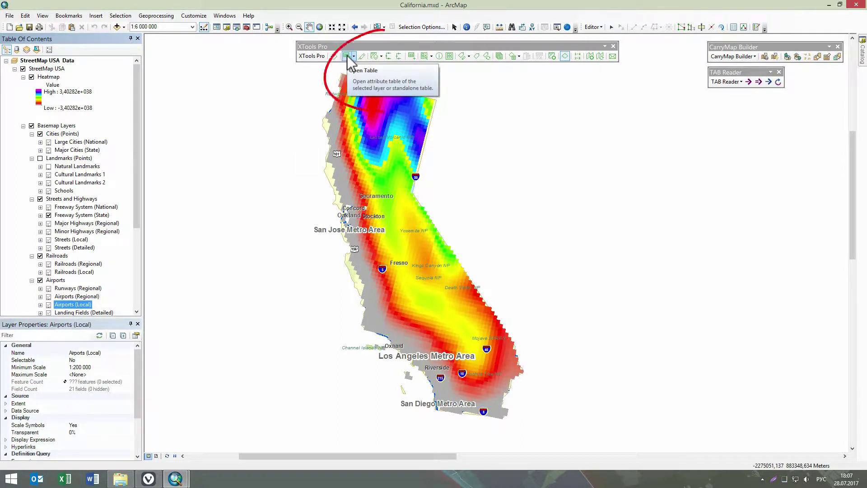
# Step: Check Airports (Local) Code values in its table, then select California.mpk in ExtractedUSA
pyautogui.click(348, 56)
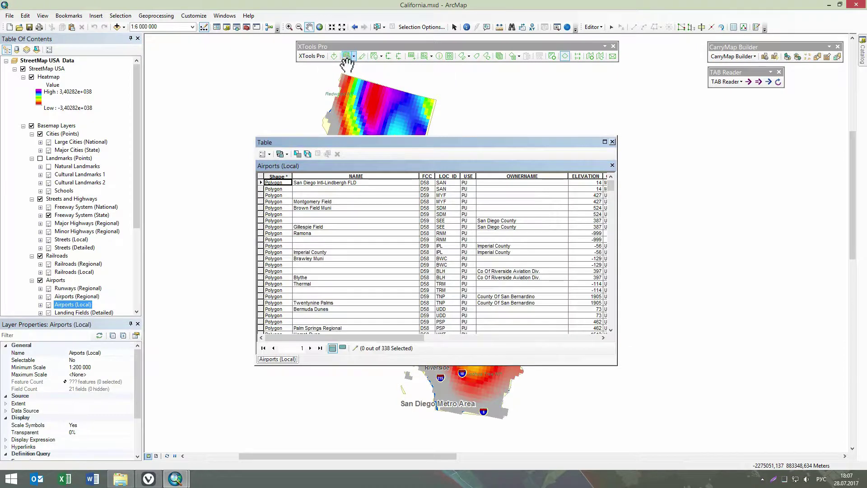
pyautogui.moveTo(367, 337); pyautogui.dragTo(567, 356)
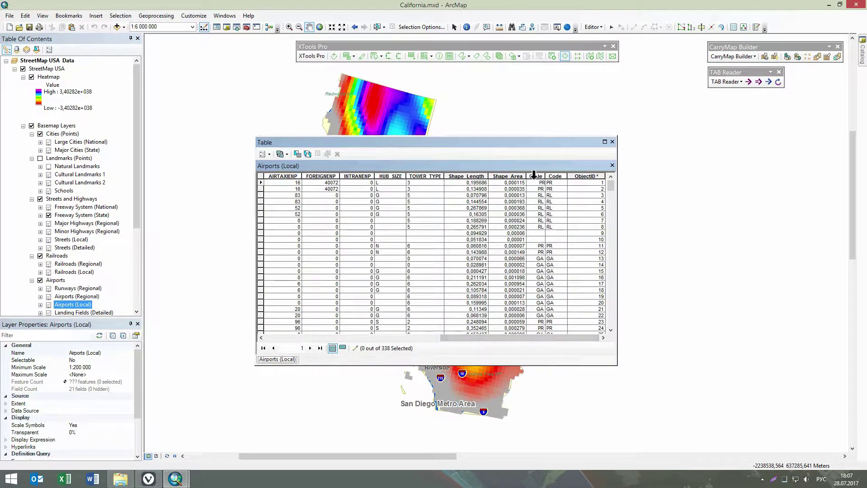
pyautogui.moveTo(535, 176); pyautogui.dragTo(555, 176)
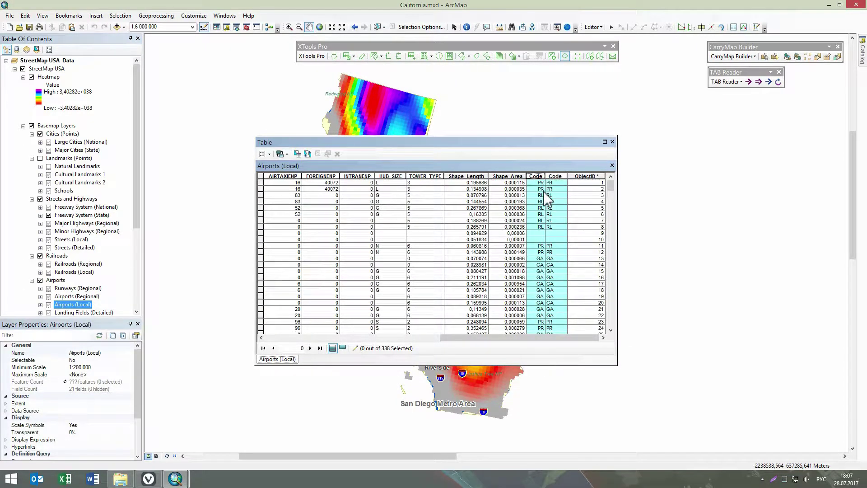
pyautogui.click(543, 184)
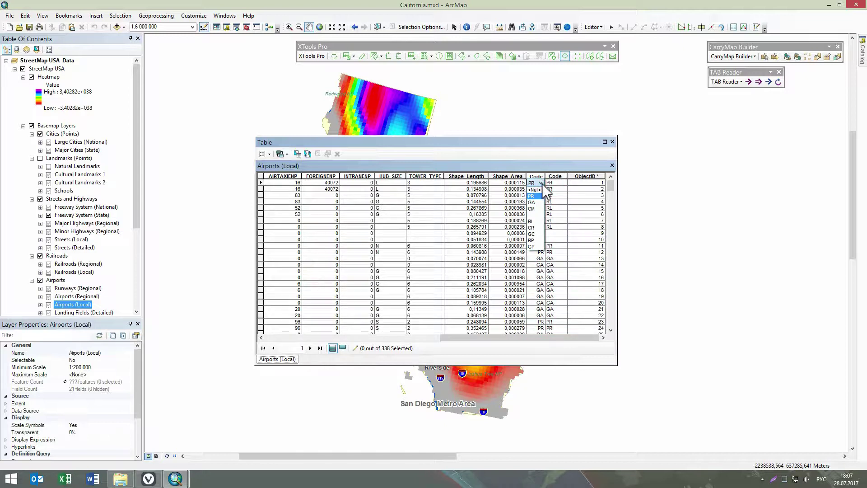
pyautogui.click(551, 178)
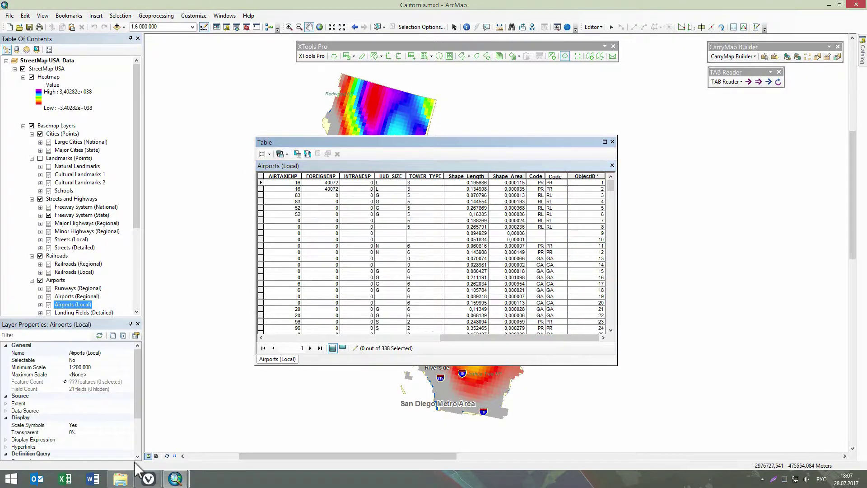
pyautogui.click(120, 481)
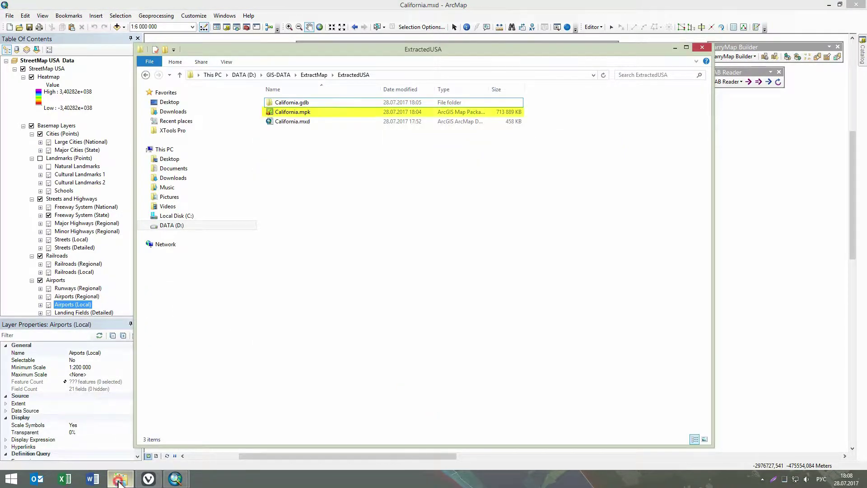
pyautogui.click(289, 114)
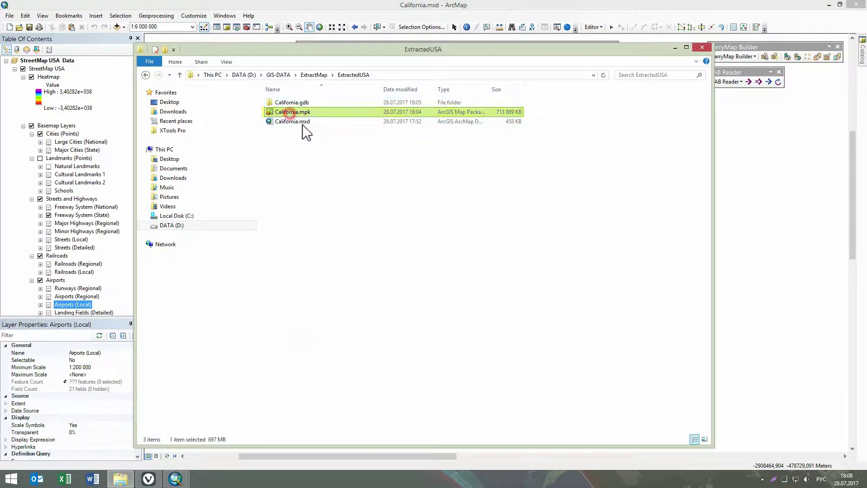